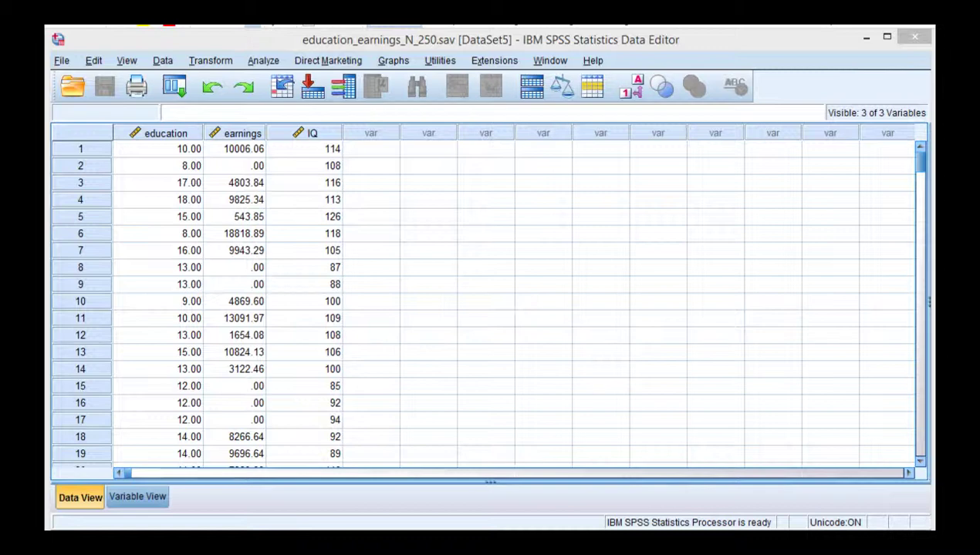
# Review the earnings, education and IQ columns, ending on the first IQ value, 114.
pyautogui.click(363, 151)
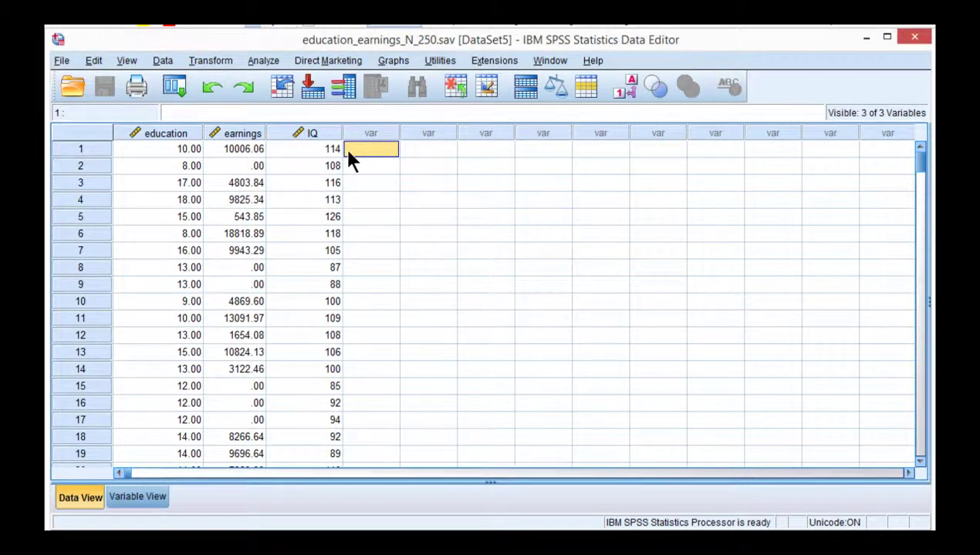
pyautogui.click(244, 135)
pyautogui.click(308, 152)
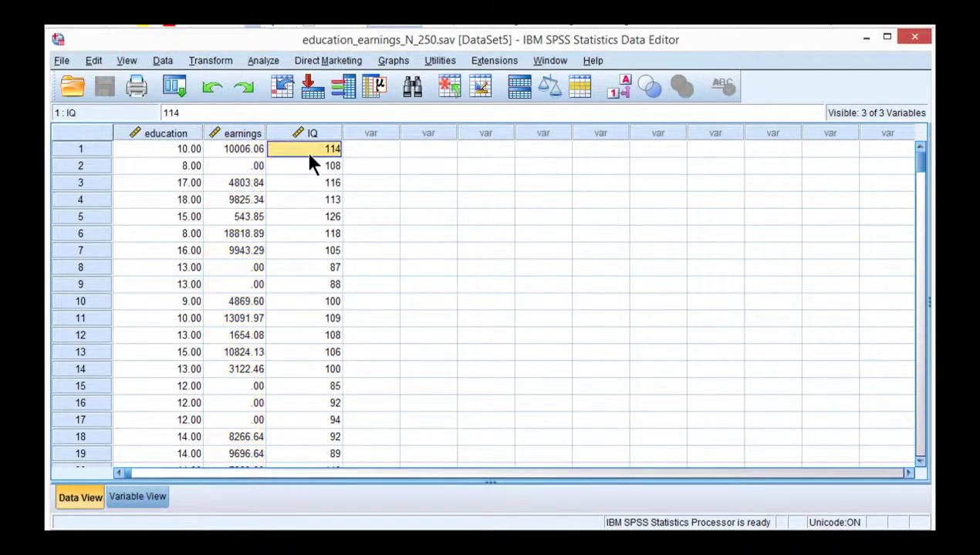
pyautogui.click(143, 136)
pyautogui.click(309, 133)
pyautogui.click(311, 151)
pyautogui.click(368, 151)
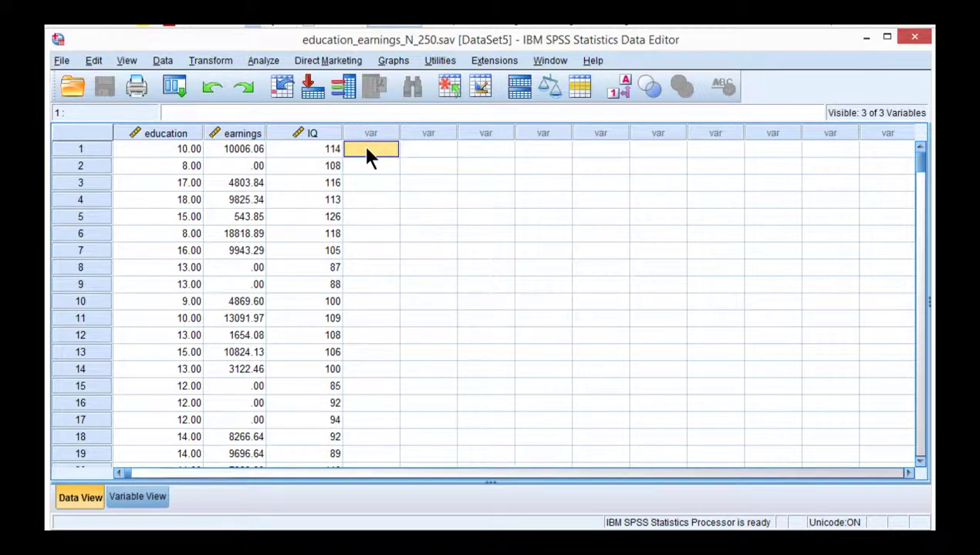
pyautogui.click(320, 153)
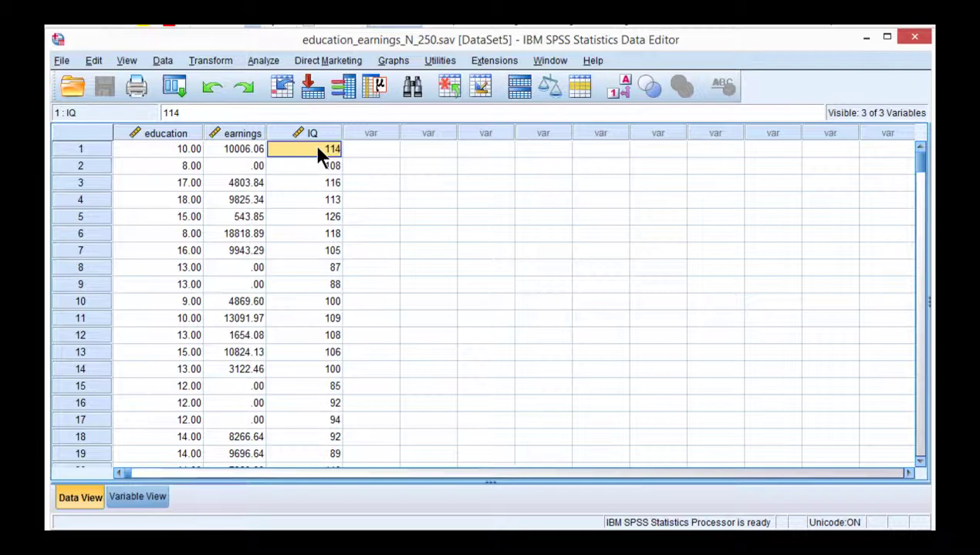
# Set up a linear regression with earnings as dependent and education and IQ as predictors.
pyautogui.click(264, 61)
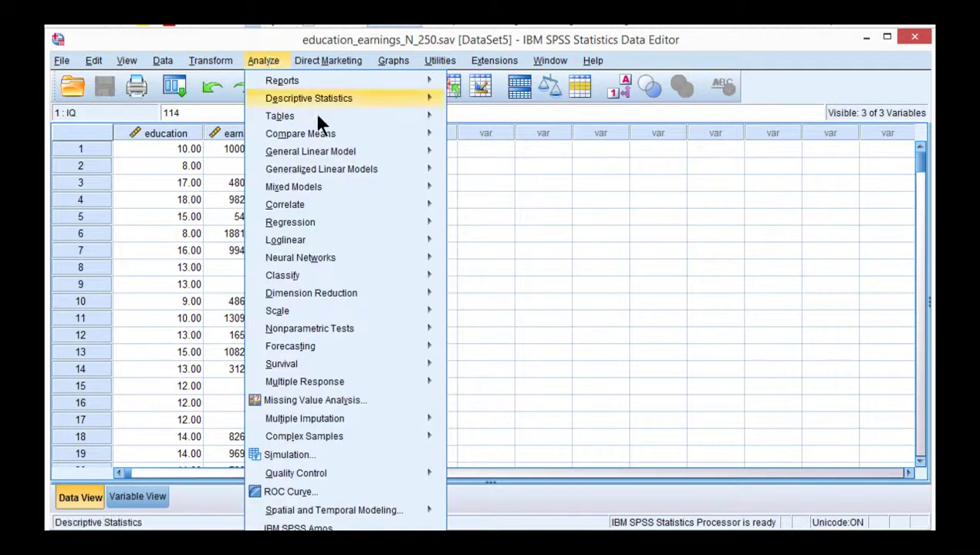
pyautogui.moveTo(394, 224)
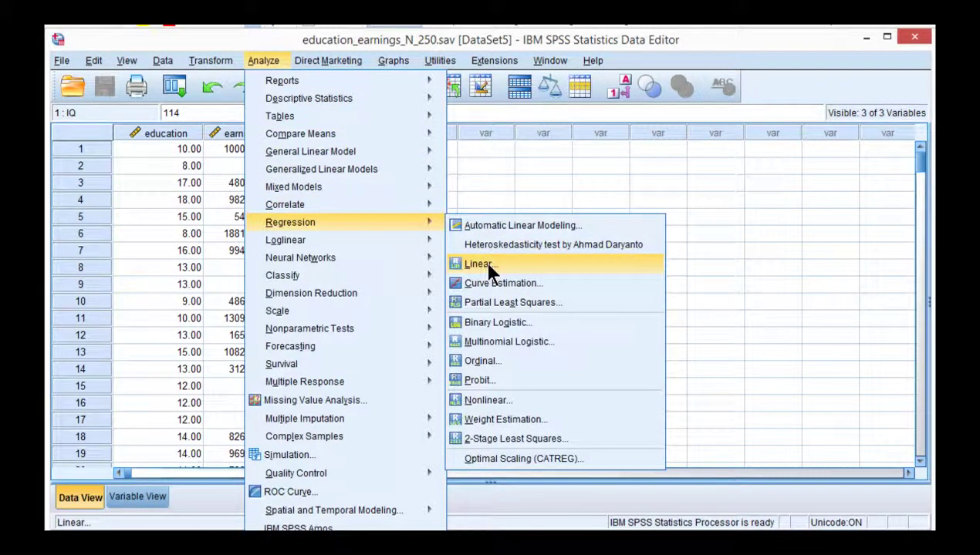
pyautogui.click(483, 263)
pyautogui.click(129, 103)
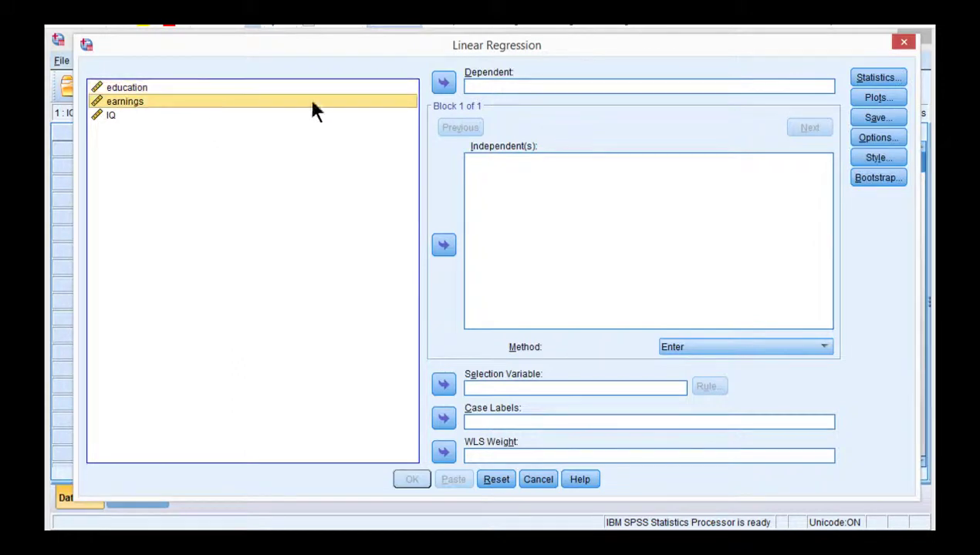
pyautogui.click(444, 82)
pyautogui.click(138, 87)
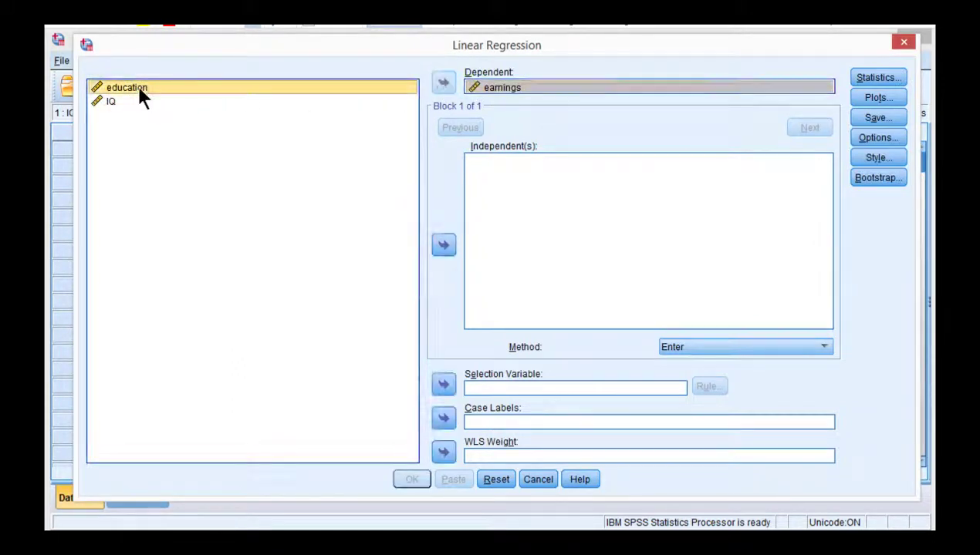
pyautogui.keyDown('shift'); pyautogui.click(115, 101); pyautogui.keyUp('shift')
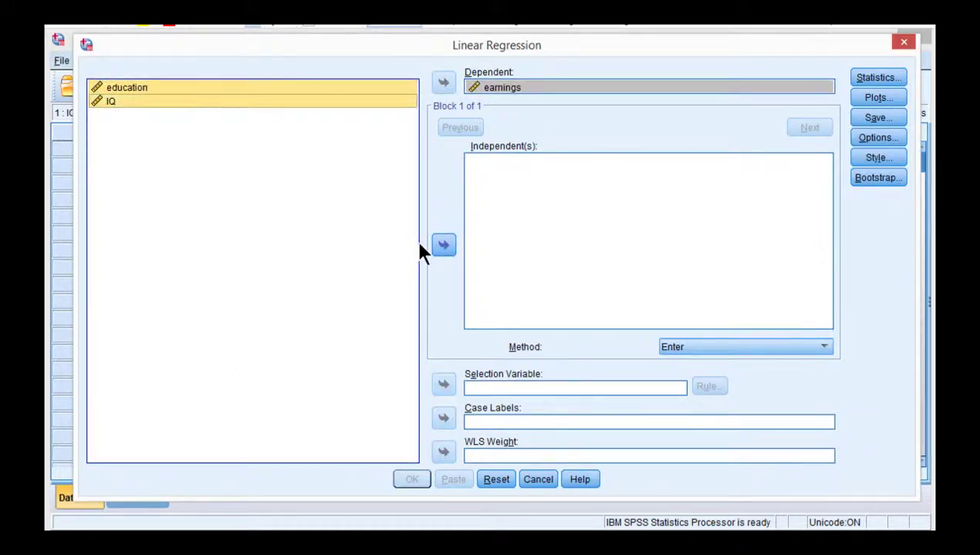
pyautogui.click(443, 244)
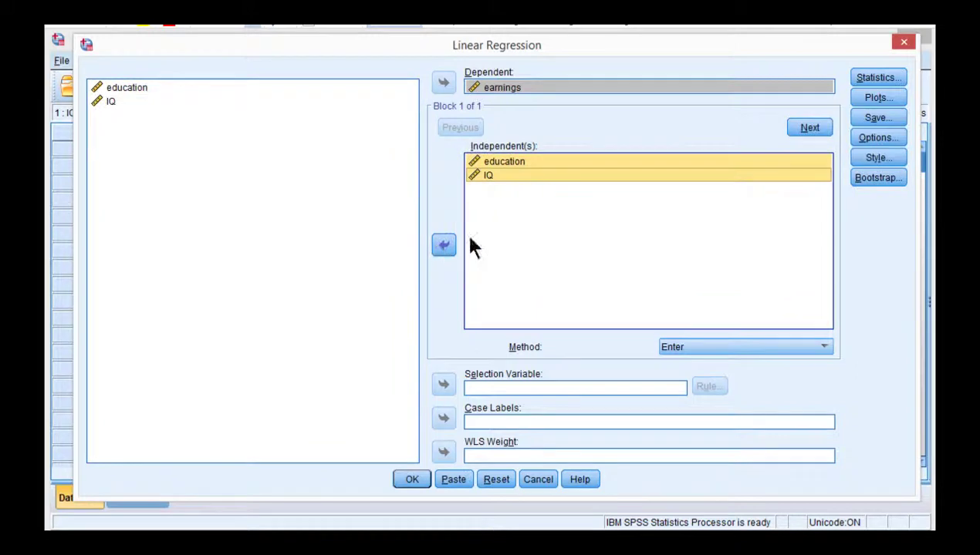
# Save unstandardized residuals and run the regression.
pyautogui.click(873, 117)
pyautogui.click(563, 98)
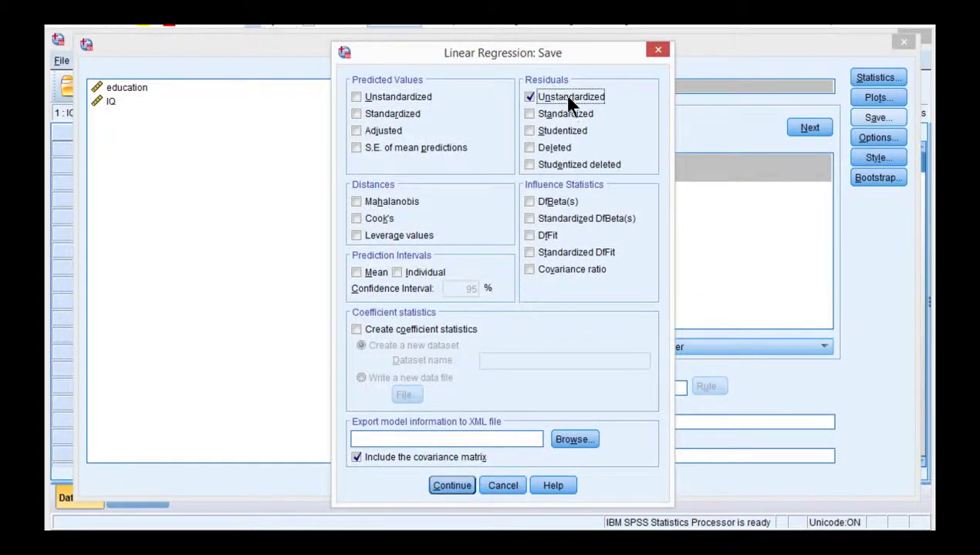
pyautogui.click(451, 486)
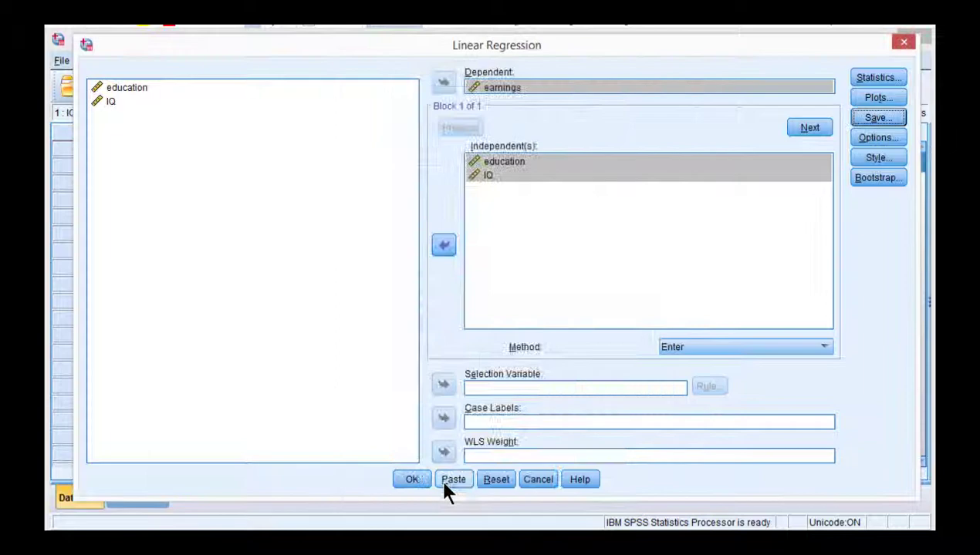
pyautogui.click(414, 484)
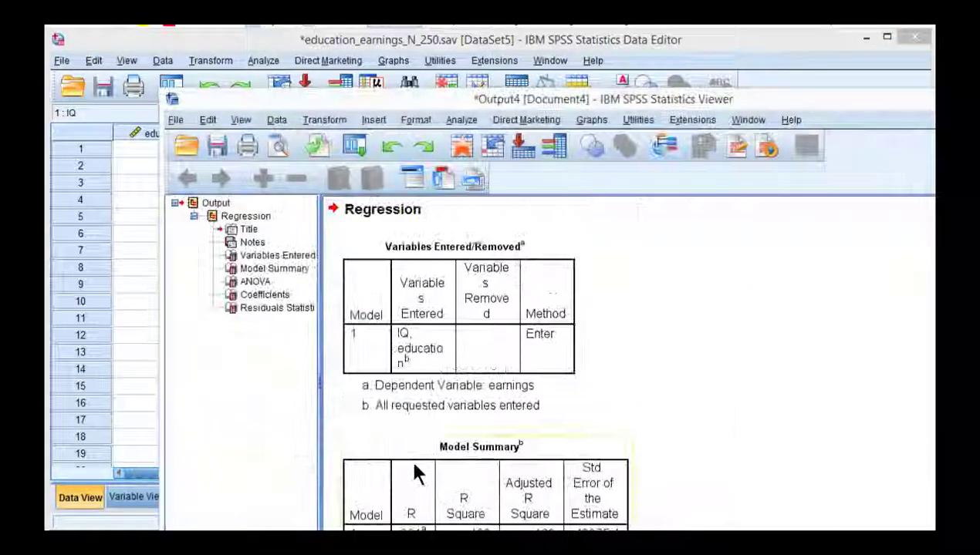
# Minimise the output and check the new RES_1 residual column, starting at -28520.90493.
pyautogui.moveTo(817, 104); pyautogui.dragTo(714, 38)
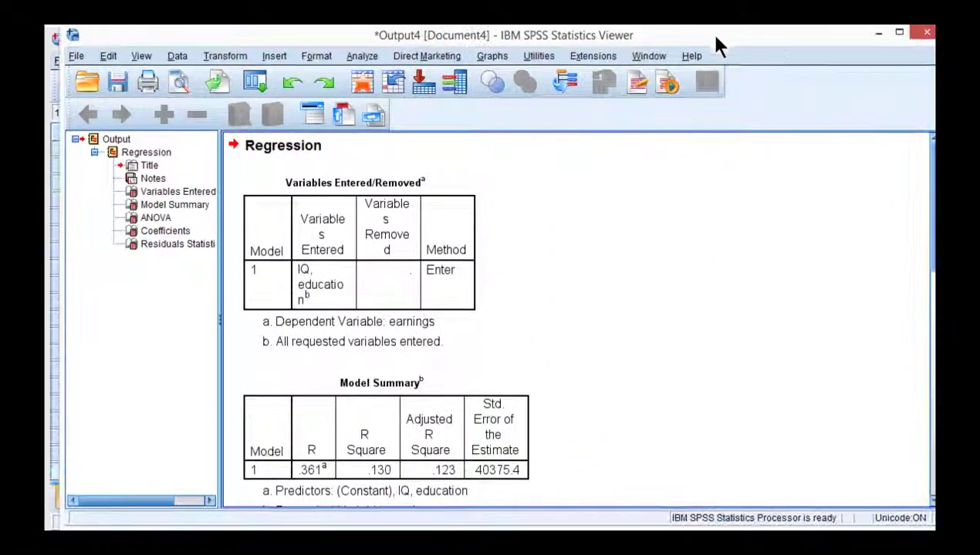
pyautogui.click(876, 32)
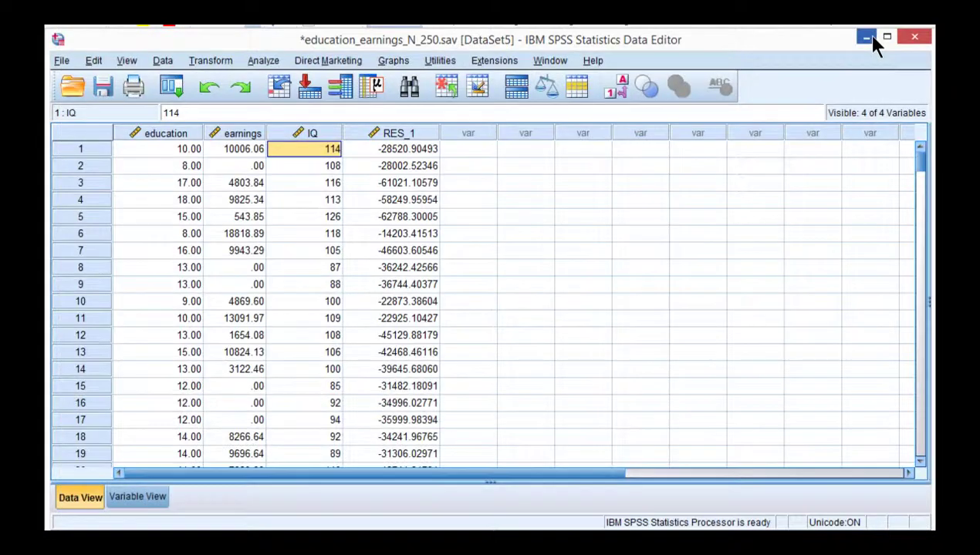
pyautogui.click(427, 151)
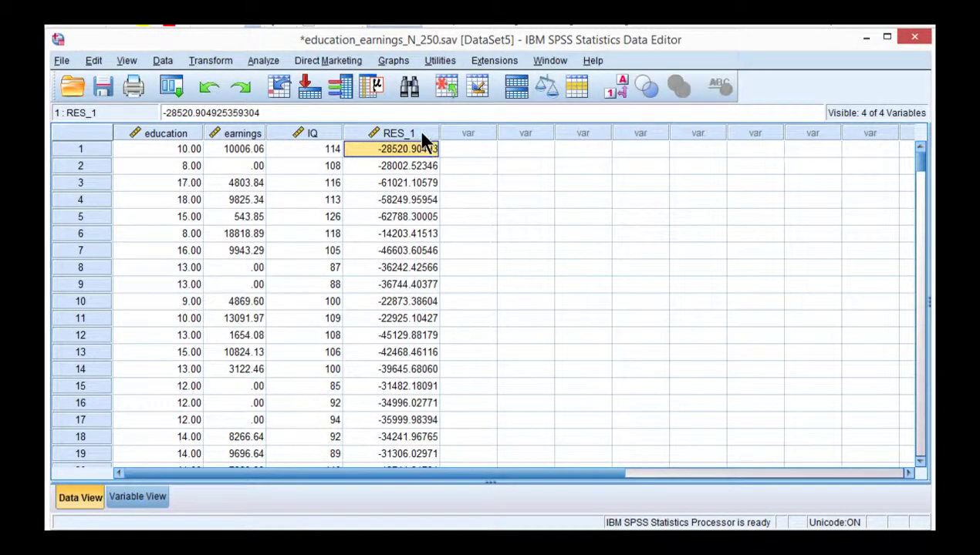
pyautogui.click(418, 131)
pyautogui.click(418, 150)
# Reopen Linear Regression and leave Unstandardized residuals unticked in the Save options.
pyautogui.click(266, 61)
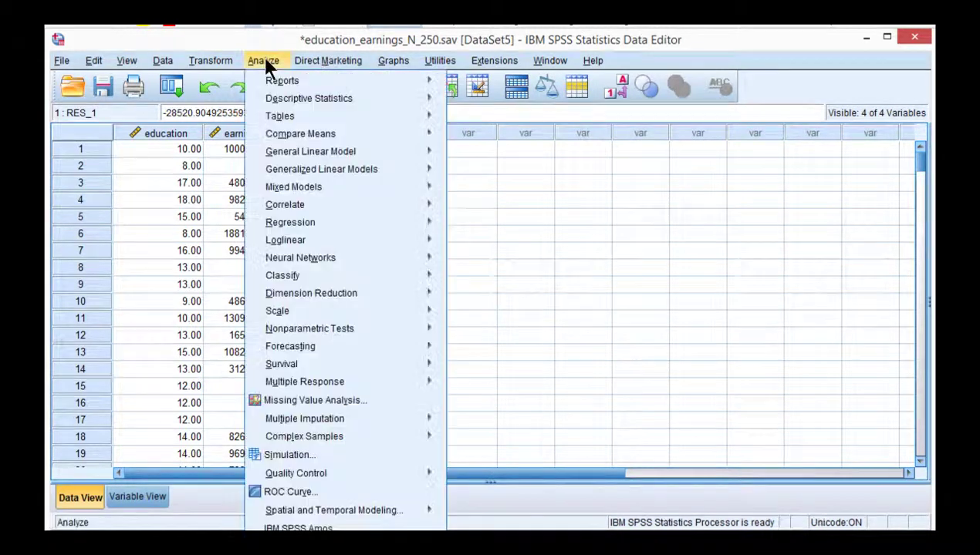
pyautogui.moveTo(353, 229)
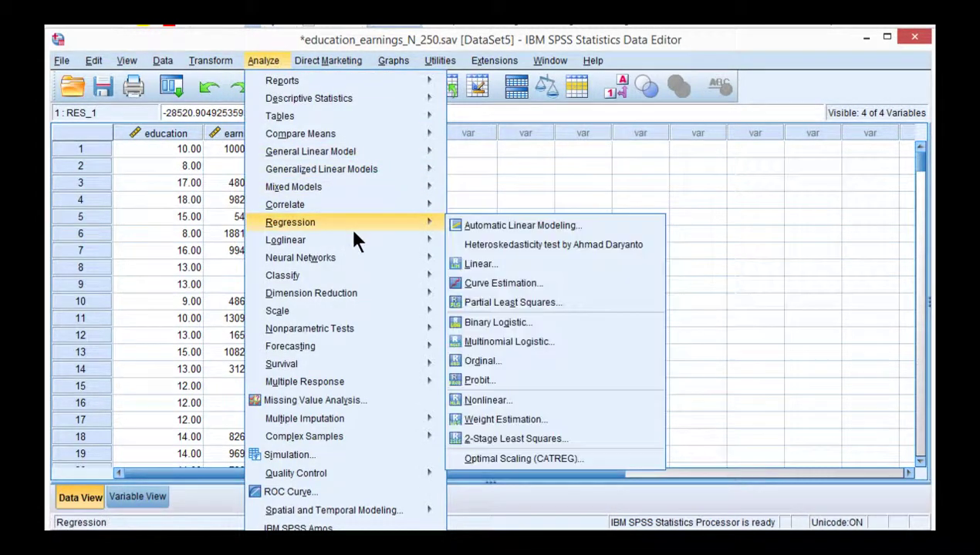
pyautogui.click(484, 264)
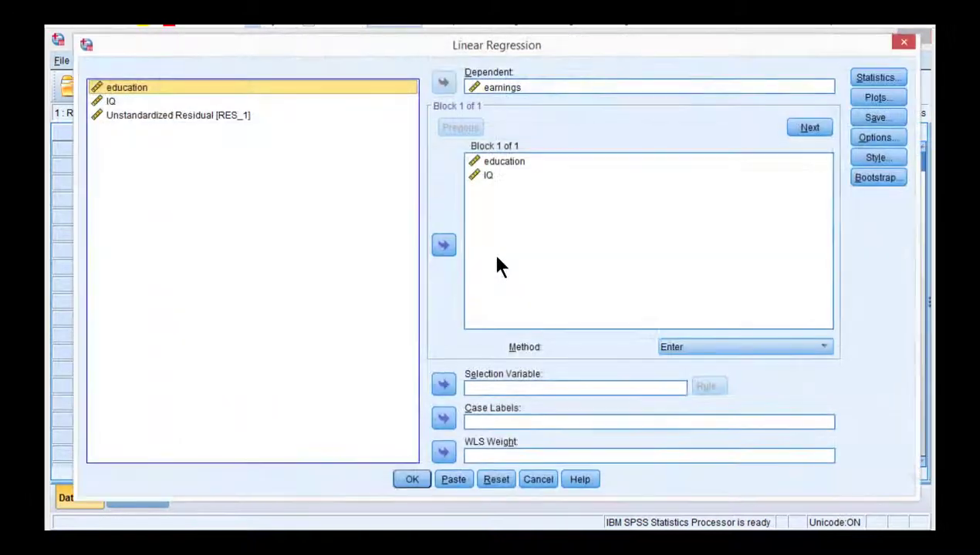
pyautogui.click(872, 118)
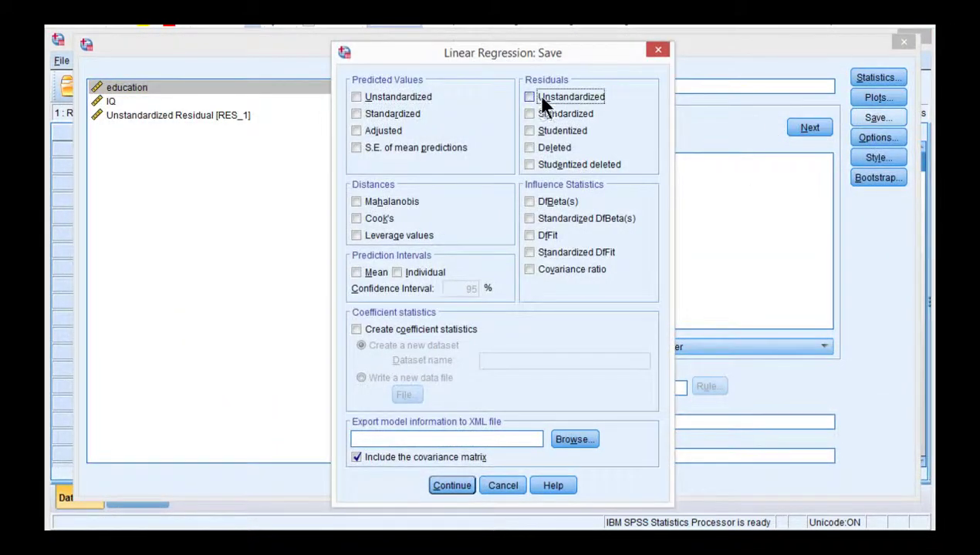
pyautogui.click(455, 486)
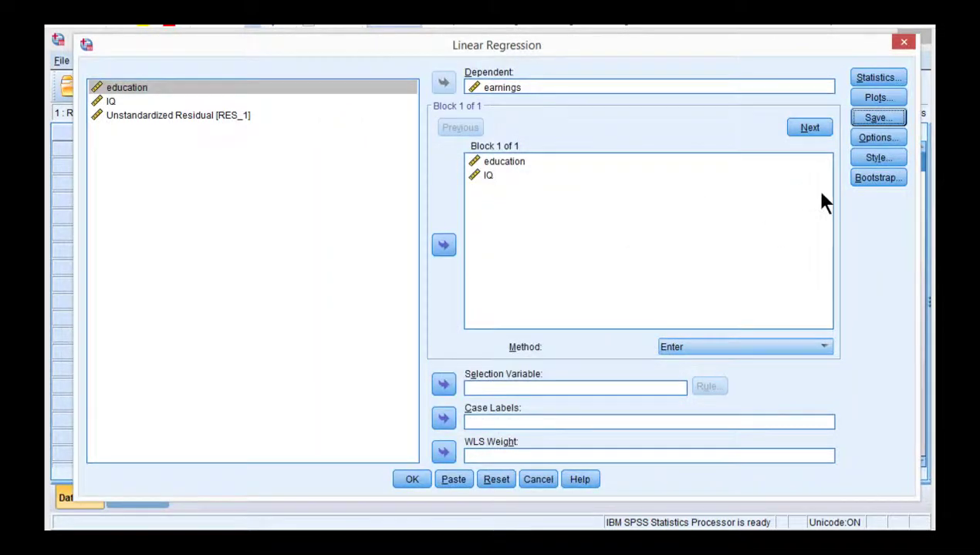
# Turn on bootstrapping with 2000 samples and BCa intervals, then paste the commands to syntax.
pyautogui.click(855, 179)
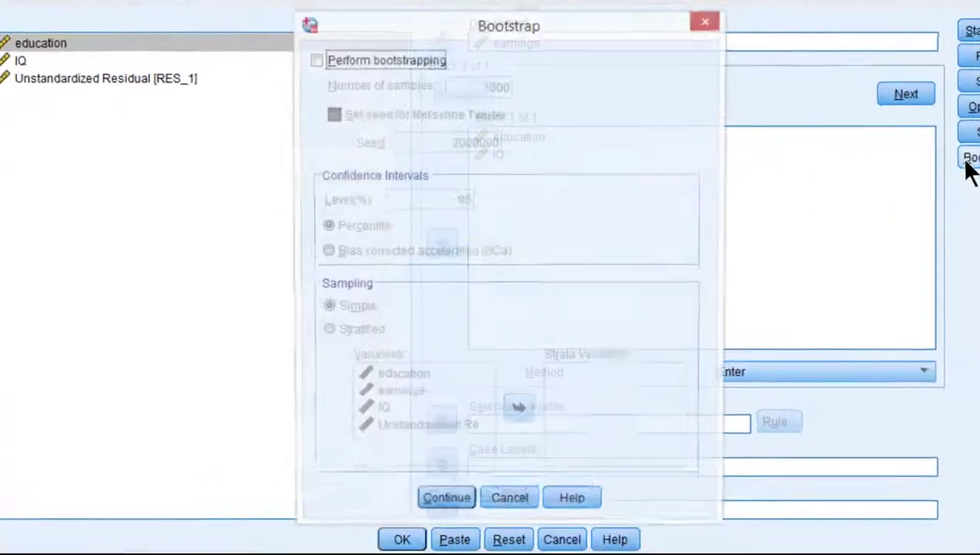
pyautogui.click(359, 99)
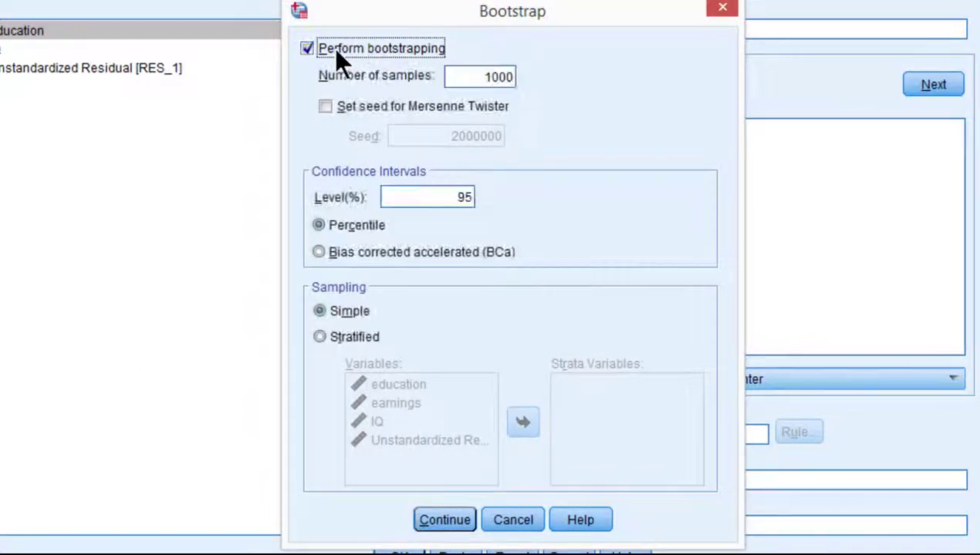
pyautogui.click(477, 71)
pyautogui.hotkey('shift', 'Right')
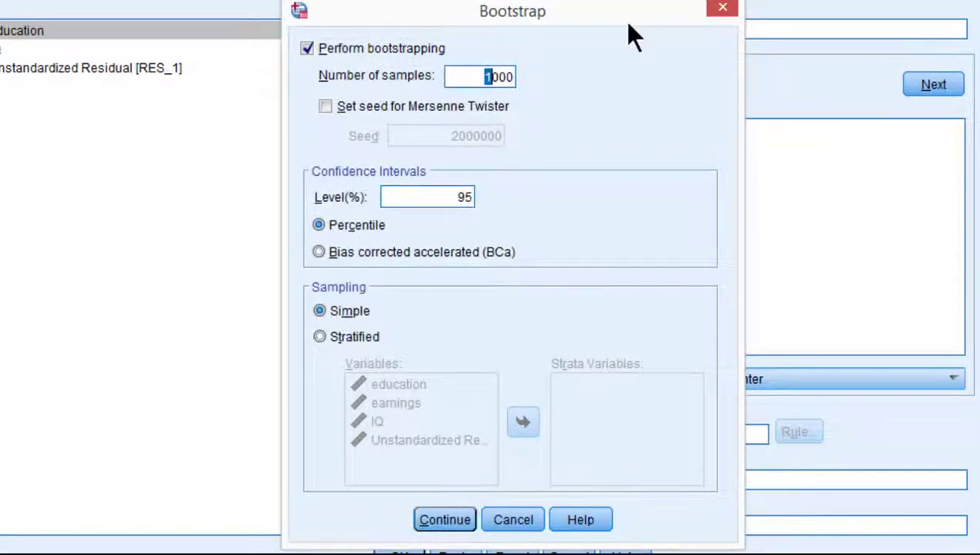
pyautogui.write('2')
pyautogui.click(371, 252)
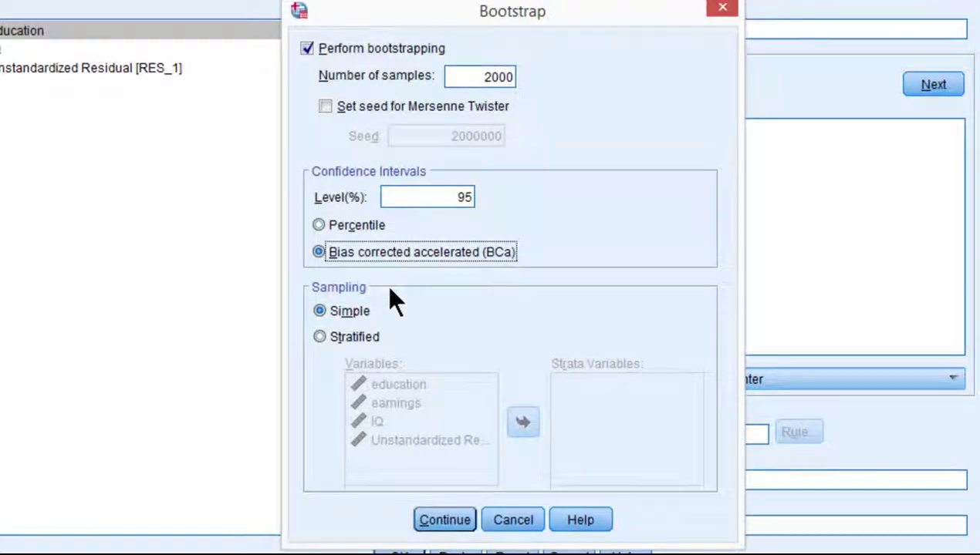
pyautogui.click(446, 522)
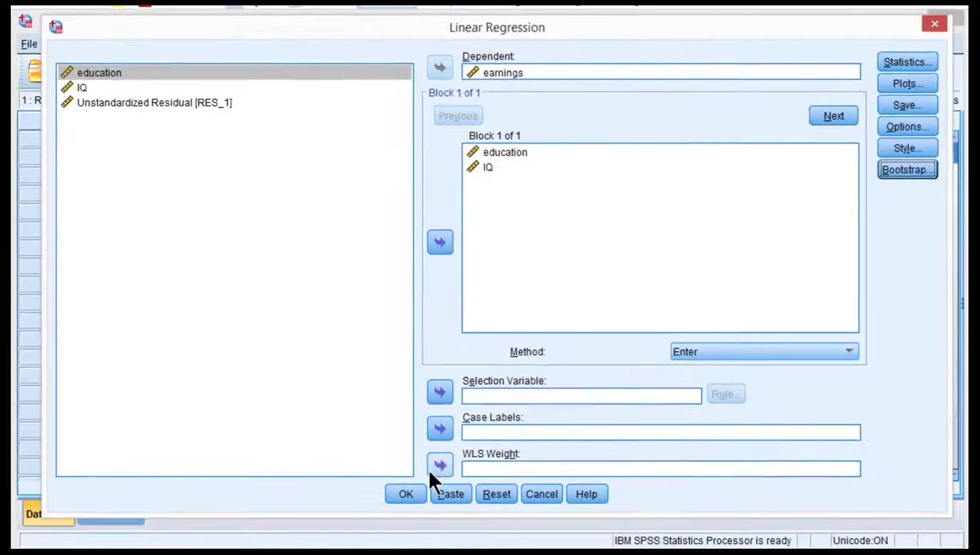
pyautogui.click(449, 494)
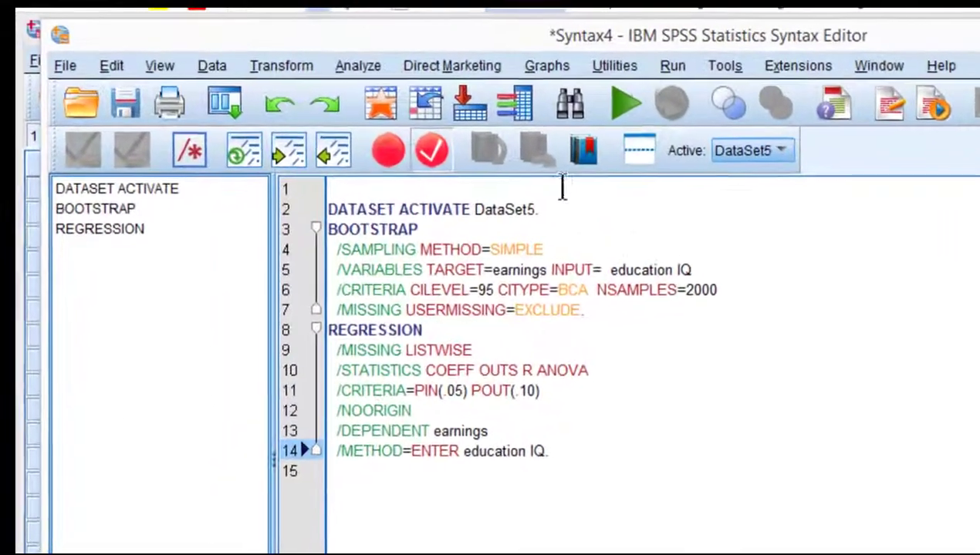
# Replace SIMPLE with WILD(RESIDUALS=RES_1) on line 4 of the BOOTSTRAP syntax.
pyautogui.click(457, 207)
pyautogui.hotkey('shift', 'Left')
pyautogui.hotkey('shift', 'Left')
pyautogui.hotkey('shift', 'Left')
pyautogui.hotkey('shift', 'Left')
pyautogui.hotkey('shift', 'Left')
pyautogui.hotkey('shift', 'Left')
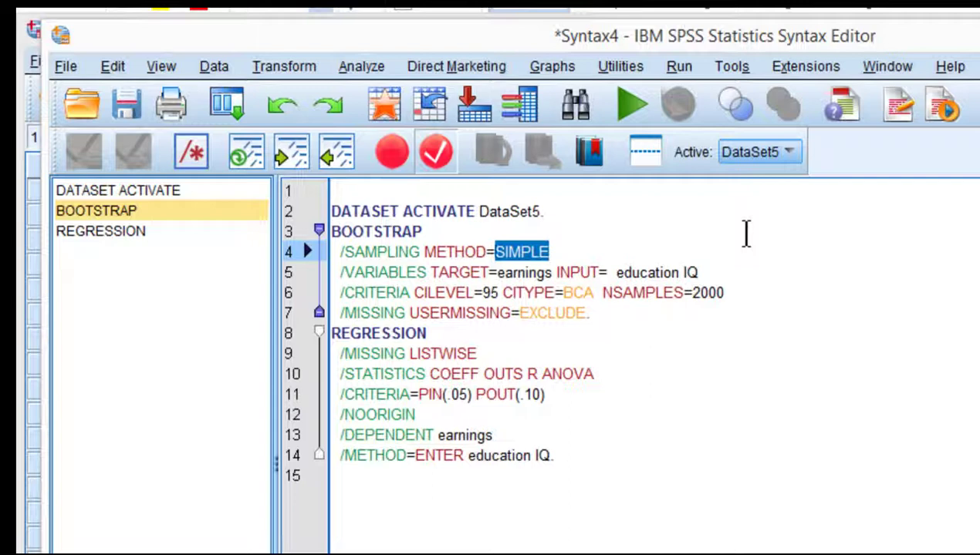
pyautogui.write('WIL')
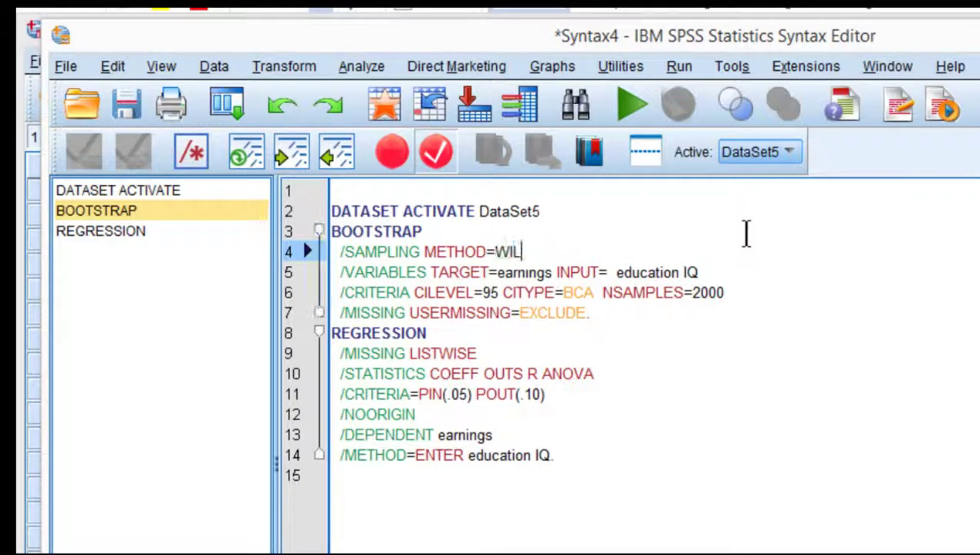
pyautogui.write('D(')
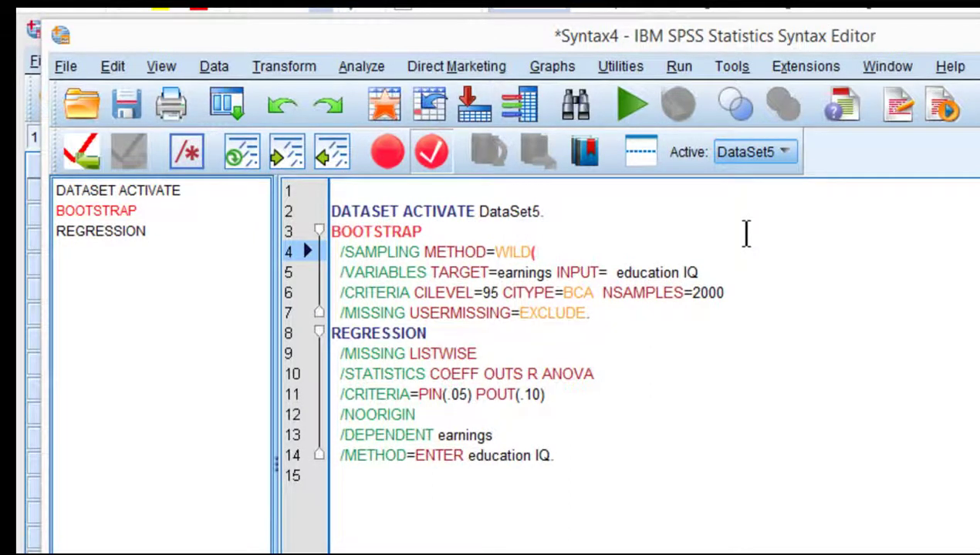
pyautogui.write('RESIDUA')
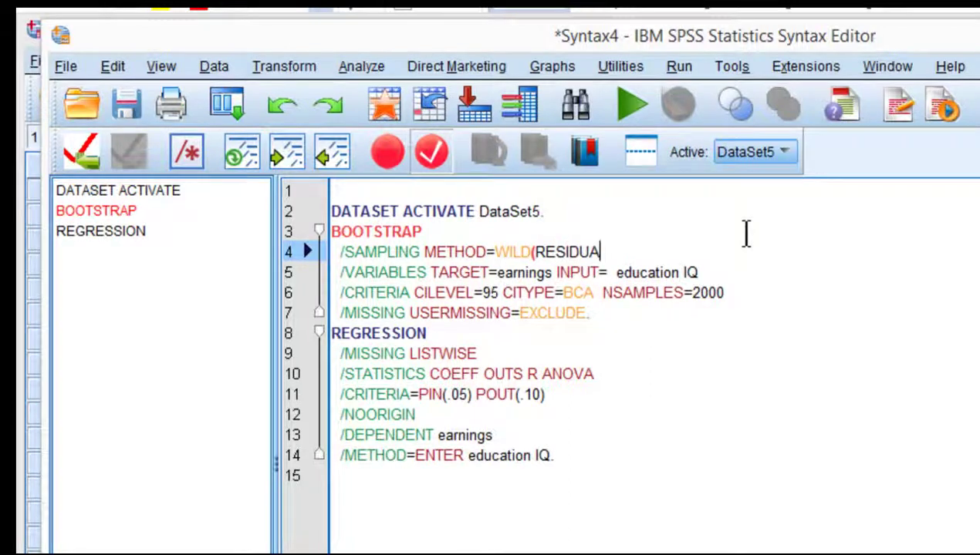
pyautogui.write('LS=')
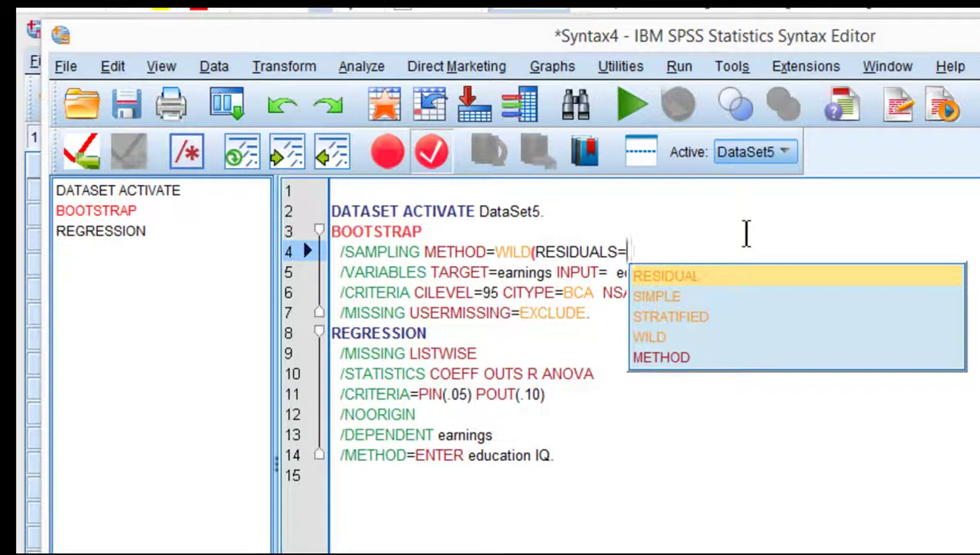
pyautogui.write('RES_1)')
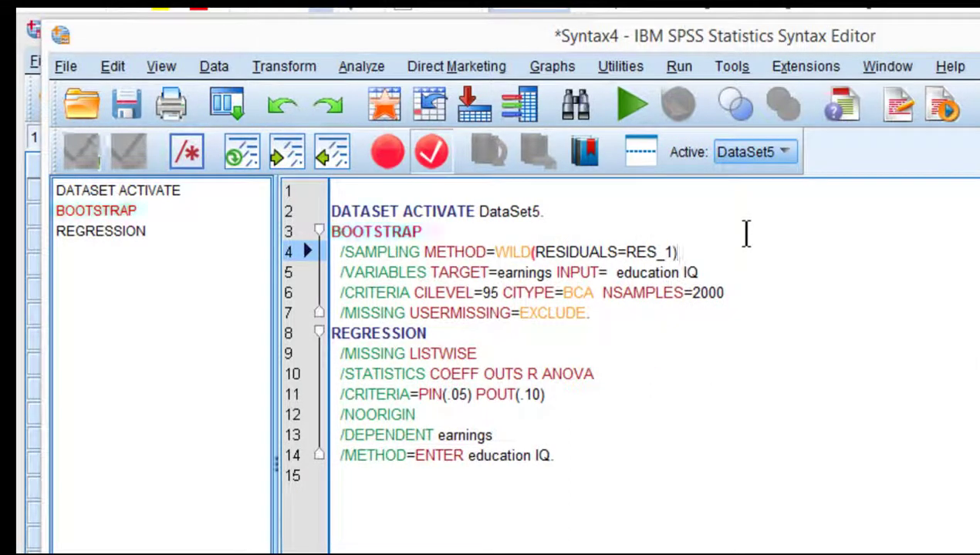
pyautogui.press('Left')
pyautogui.hotkey('shift', 'Left')
pyautogui.hotkey('shift', 'Left')
pyautogui.hotkey('shift', 'Left')
pyautogui.hotkey('shift', 'Left')
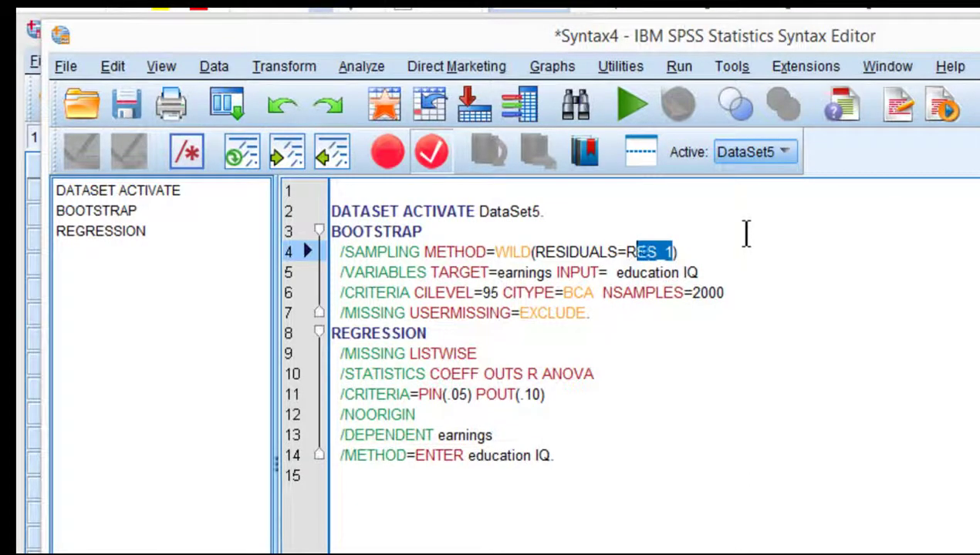
pyautogui.hotkey('shift', 'Left')
pyautogui.hotkey('shift', 'Left')
pyautogui.press('Left')
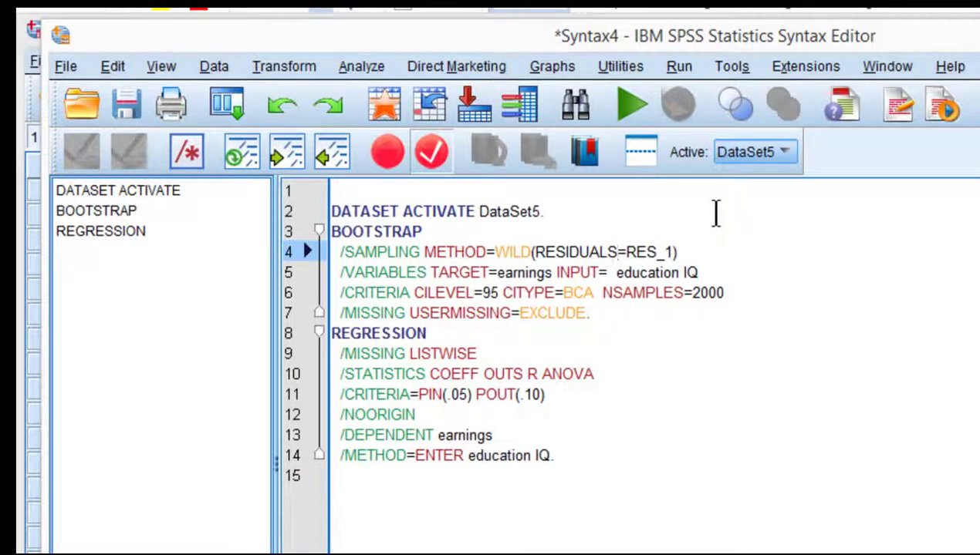
pyautogui.press('End')
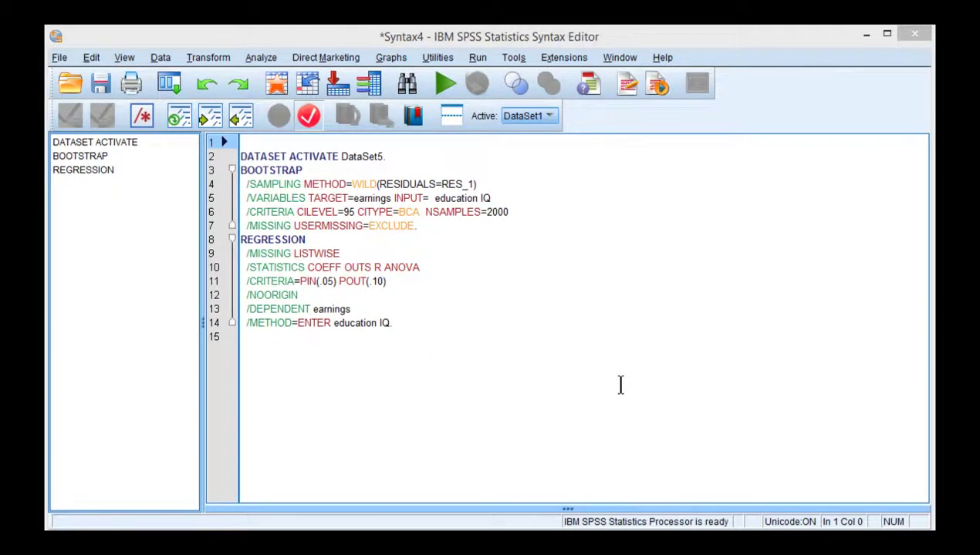
# Delete the DATASET ACTIVATE DataSet5 line and run all the syntax.
pyautogui.moveTo(393, 156); pyautogui.dragTo(244, 164)
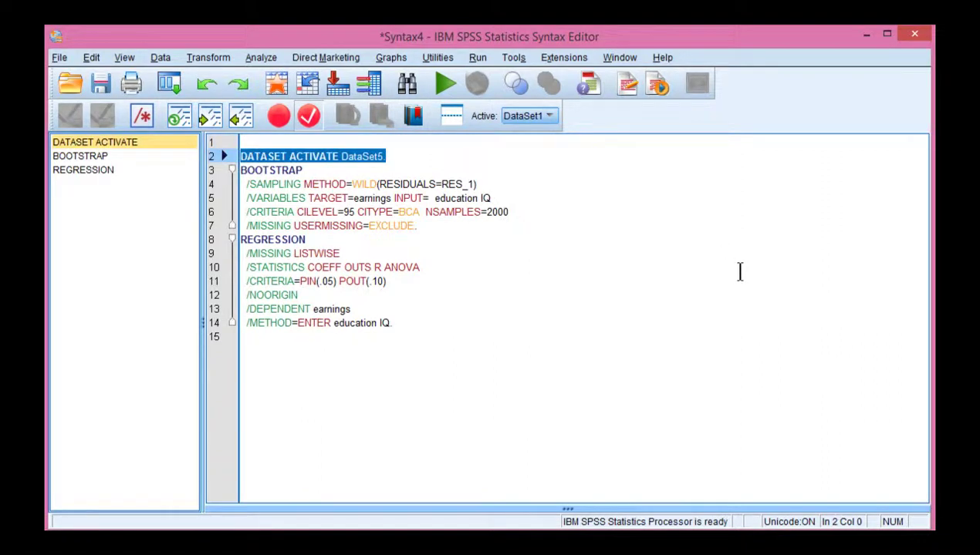
pyautogui.click(425, 160)
pyautogui.moveTo(402, 157); pyautogui.dragTo(240, 165)
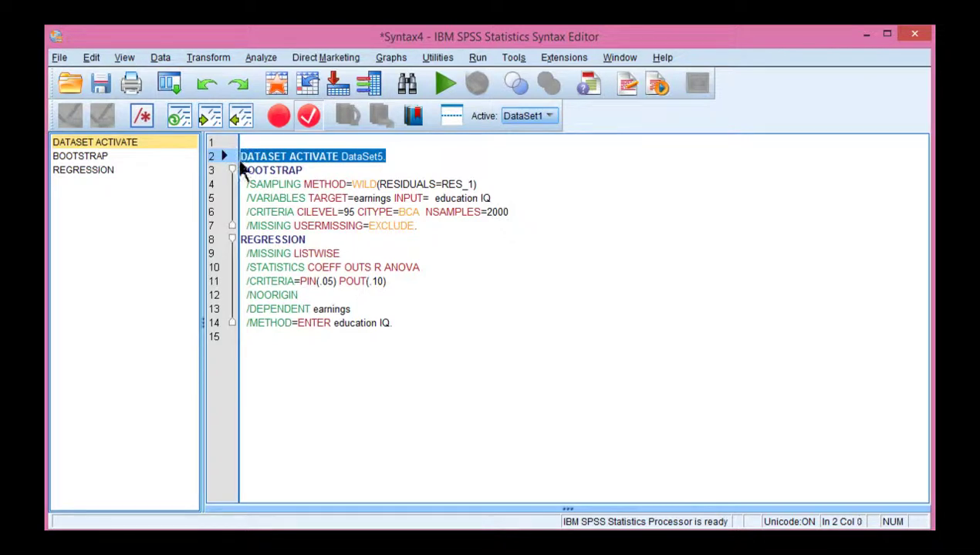
pyautogui.click(330, 170)
pyautogui.moveTo(386, 156); pyautogui.dragTo(248, 159)
pyautogui.press('BackSpace')
pyautogui.press('BackSpace')
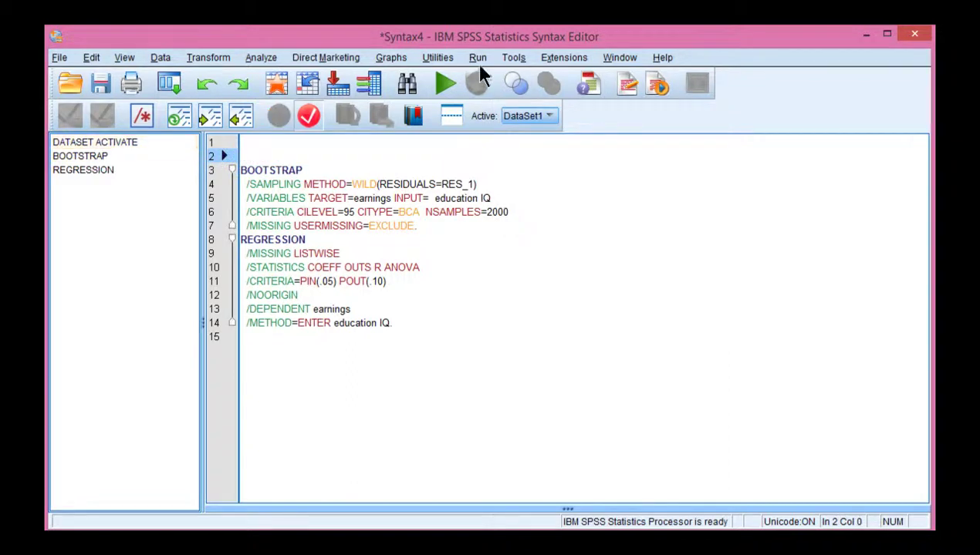
pyautogui.click(478, 59)
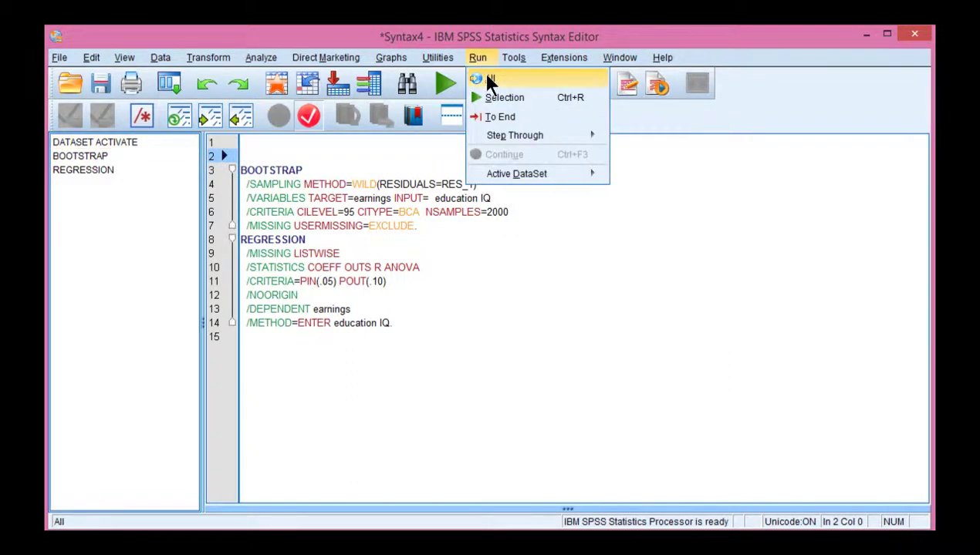
pyautogui.click(488, 78)
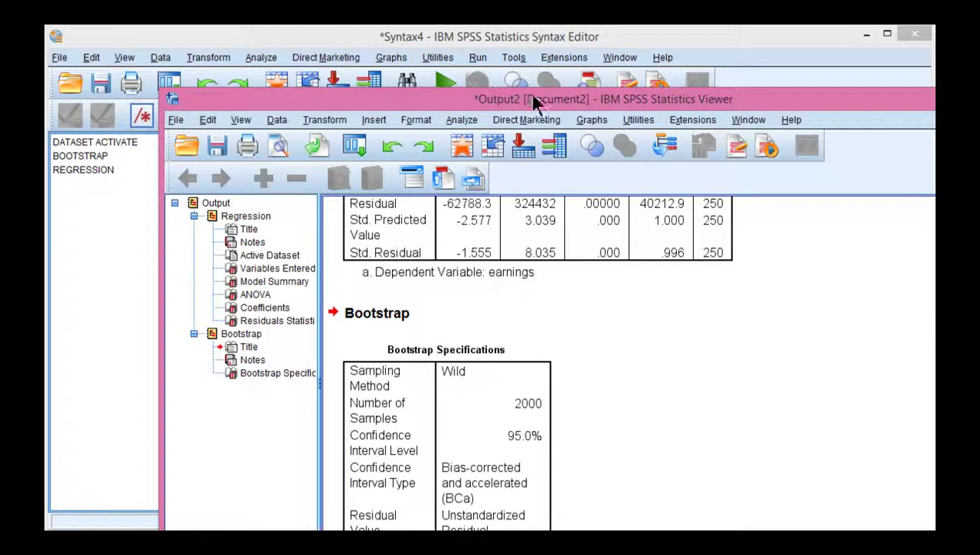
# Move the output over the syntax editor and review Variables Entered/Removed, Model Summary and ANOVA tables.
pyautogui.moveTo(580, 108); pyautogui.dragTo(469, 43)
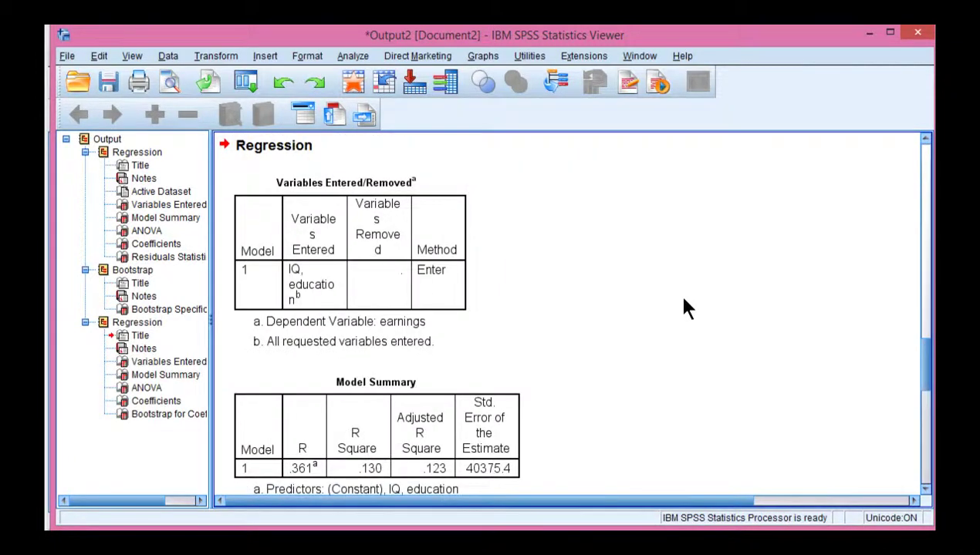
pyautogui.click(356, 262)
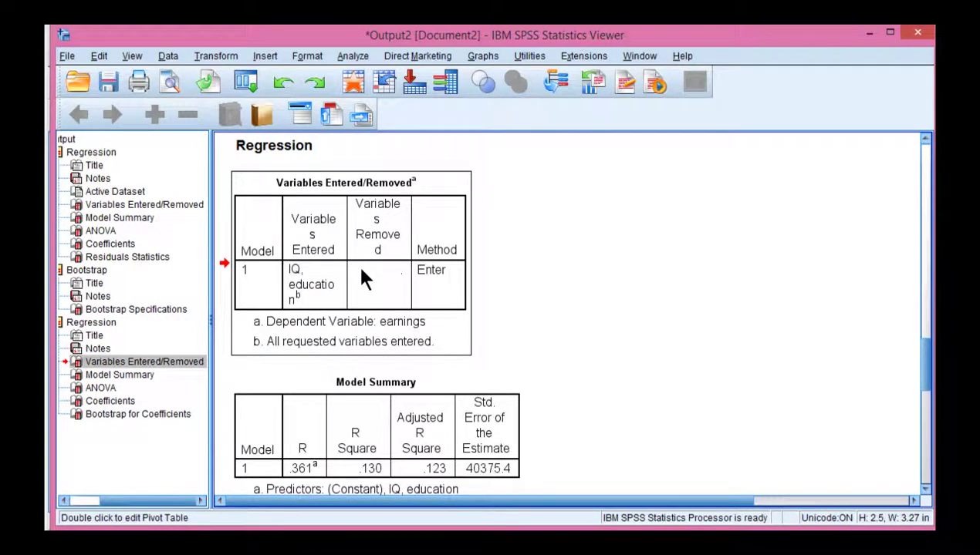
pyautogui.scroll(-2, 378, 301)
pyautogui.click(385, 344)
pyautogui.scroll(-4, 385, 344)
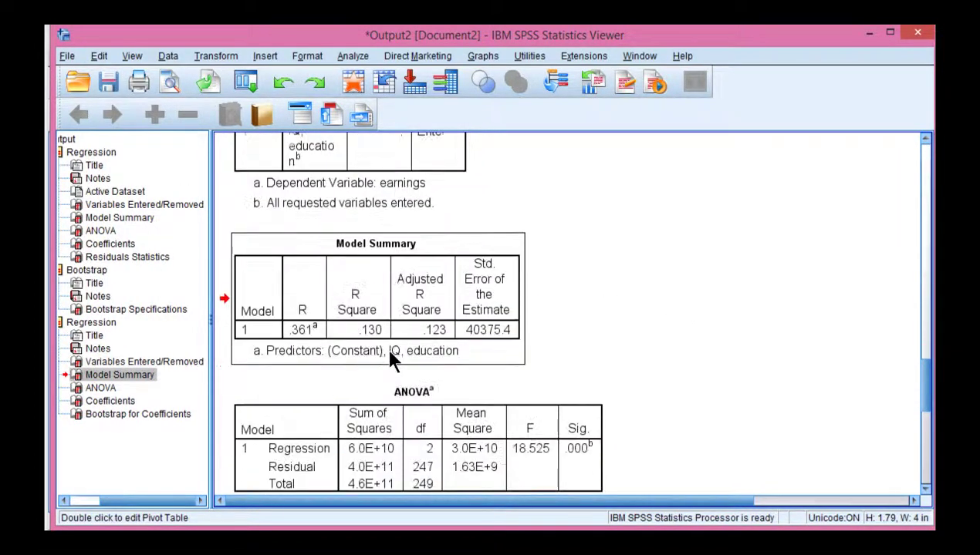
pyautogui.click(389, 357)
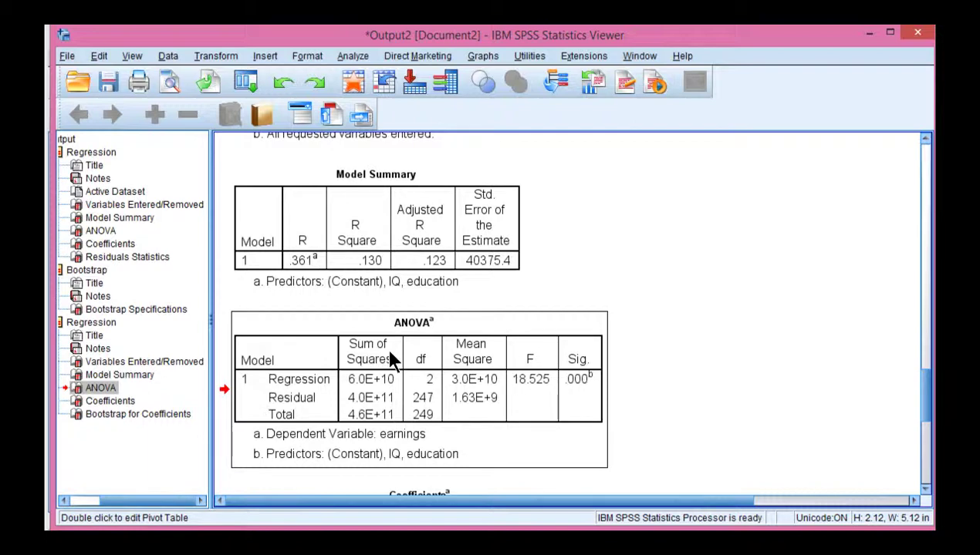
pyautogui.scroll(-2, 389, 357)
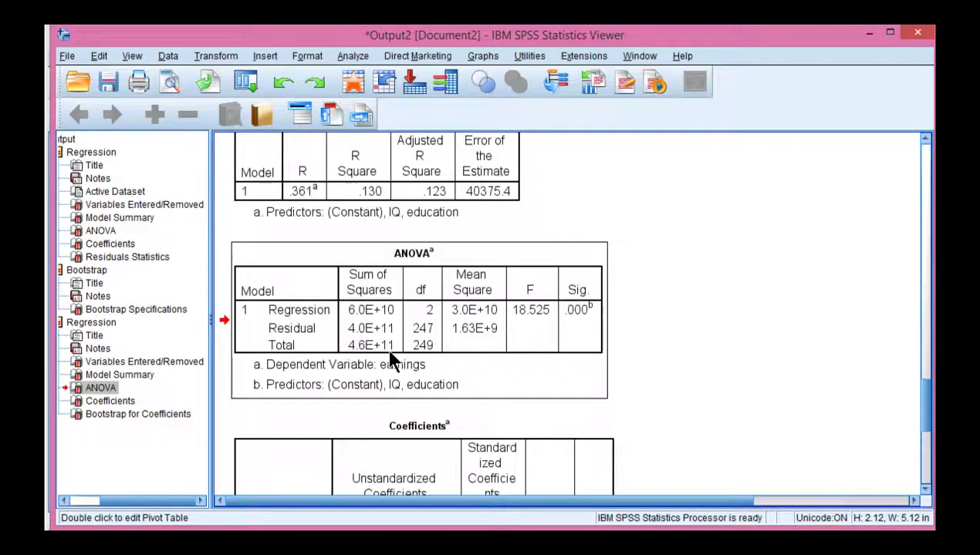
pyautogui.scroll(-6, 391, 359)
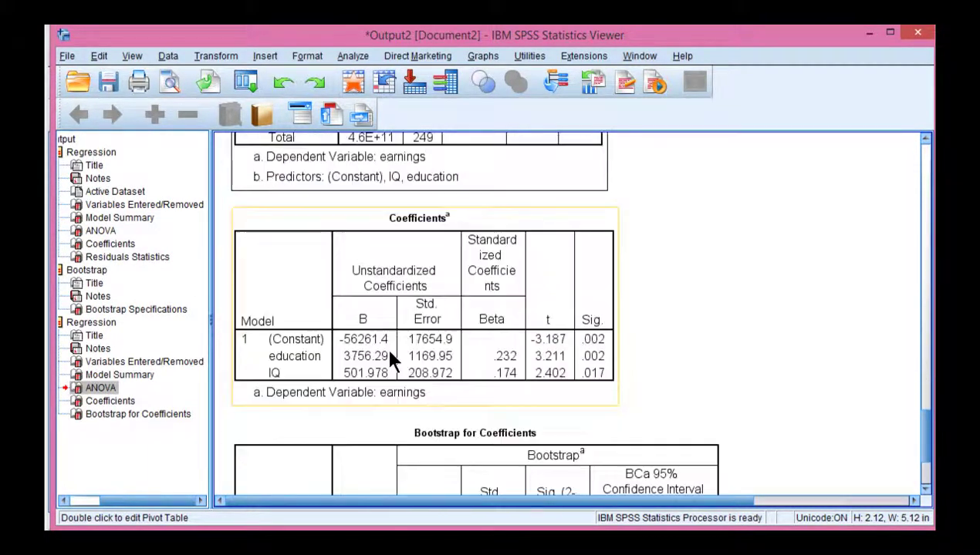
# Select Coefficients, then the Bootstrap for Coefficients table showing BCa intervals from 2000 wild samples.
pyautogui.click(391, 359)
pyautogui.scroll(-4, 389, 356)
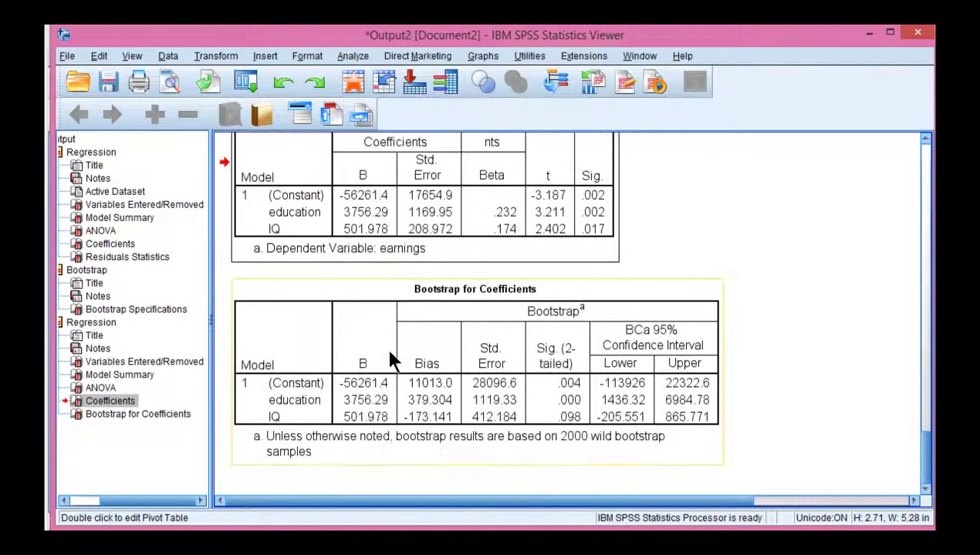
pyautogui.click(389, 357)
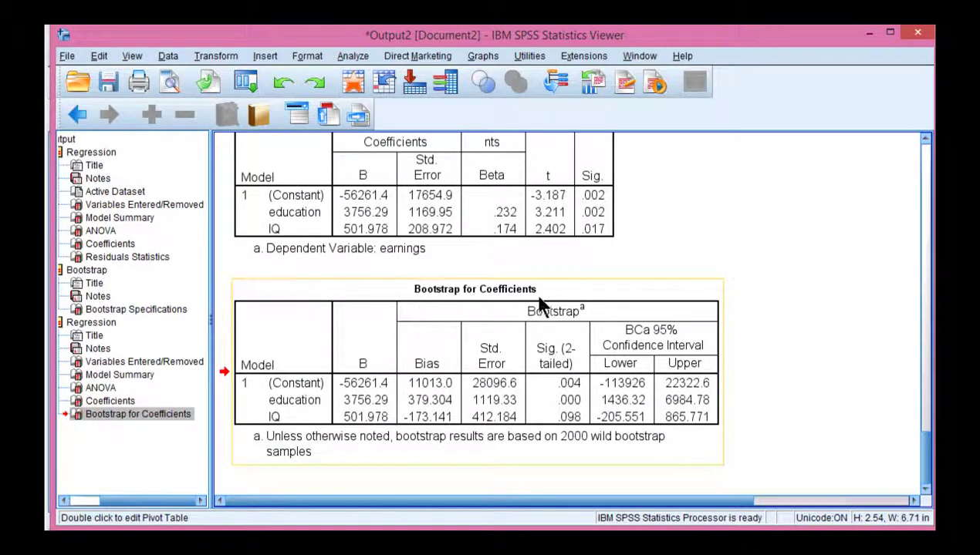